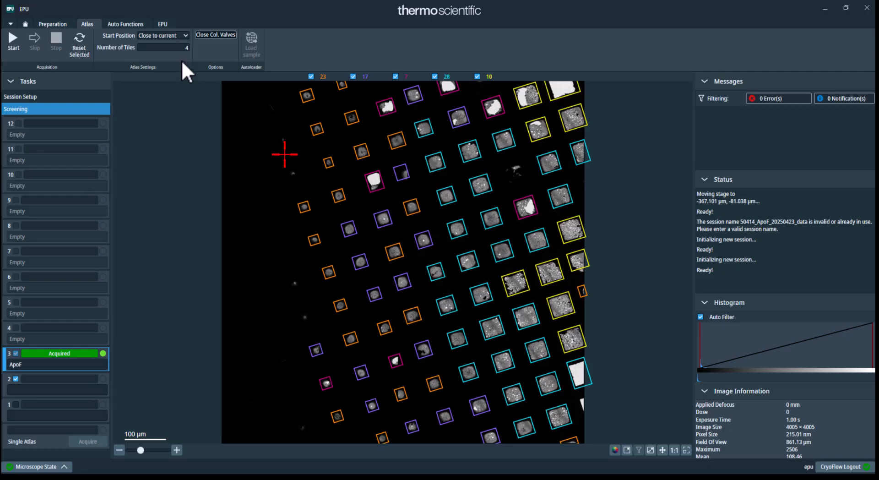
Create a new EPU session without reusing the preferences of the current session.
left_click(165, 24)
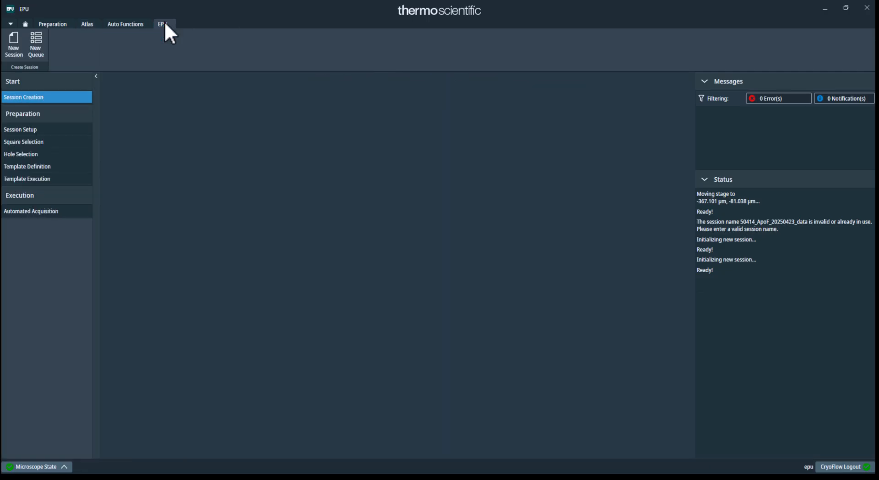
left_click(13, 48)
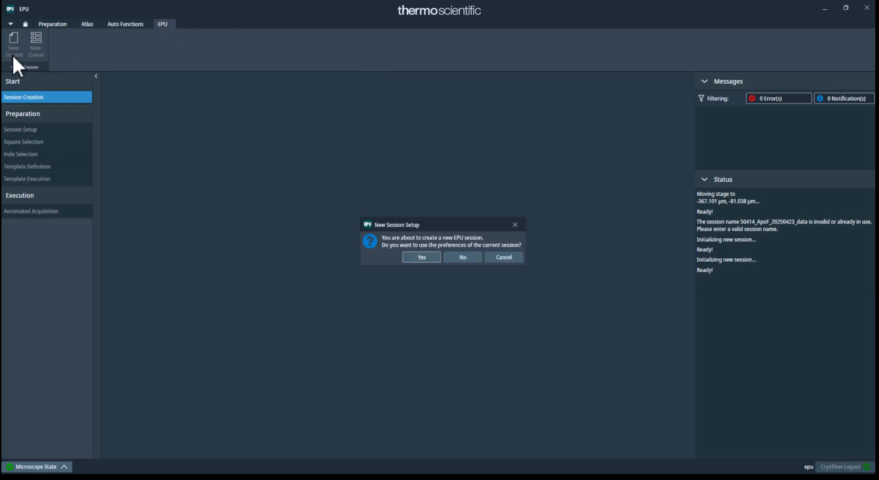
left_click(463, 258)
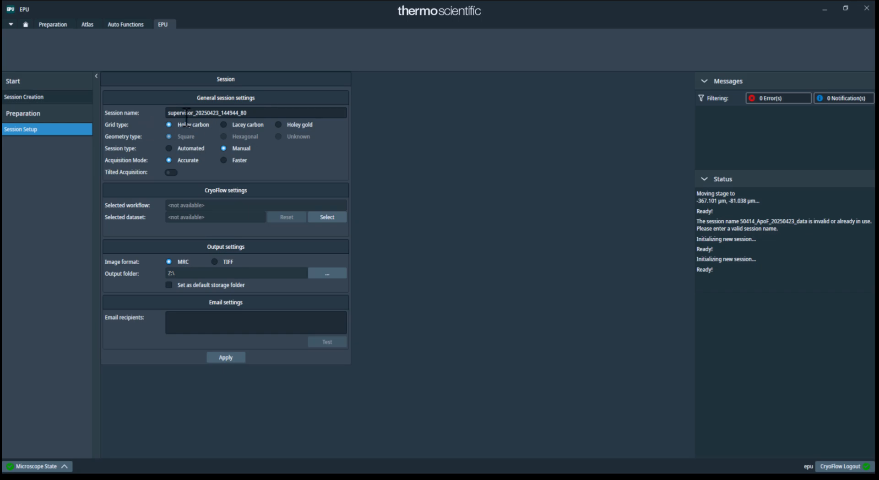
Set the session name to 160230_ApoF_20250423_data.
double_click(186, 113)
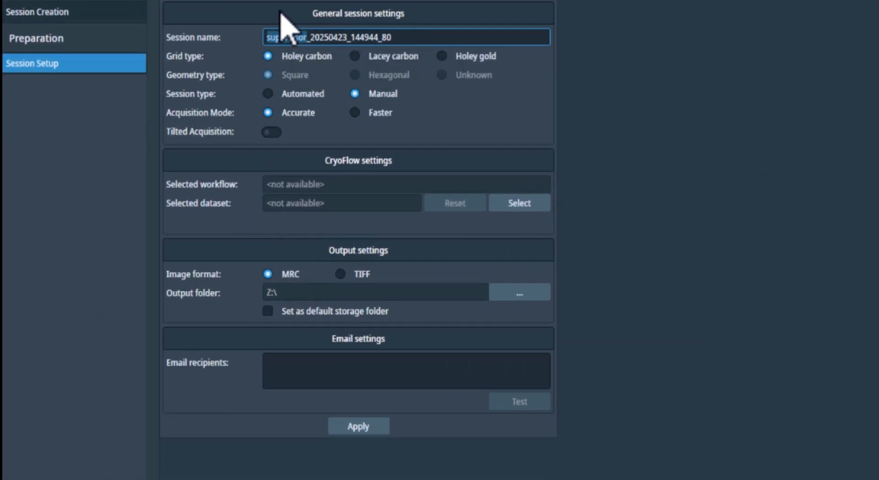
type("160253")
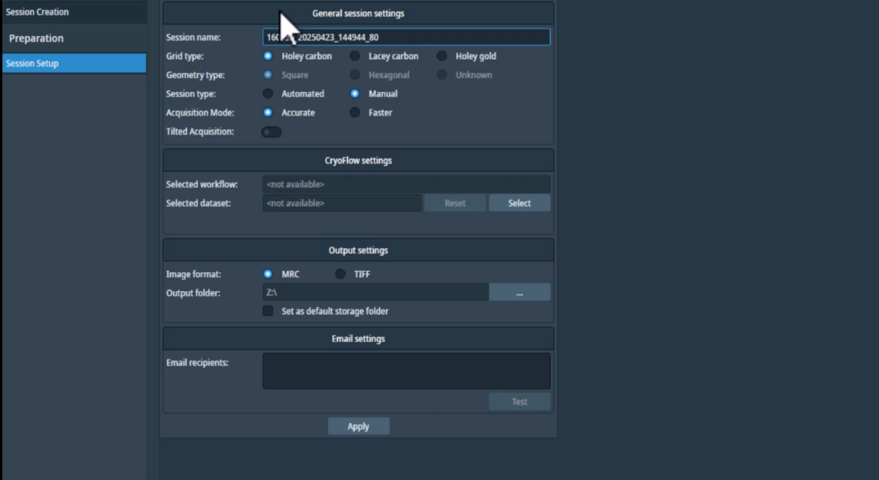
type("_ApoF")
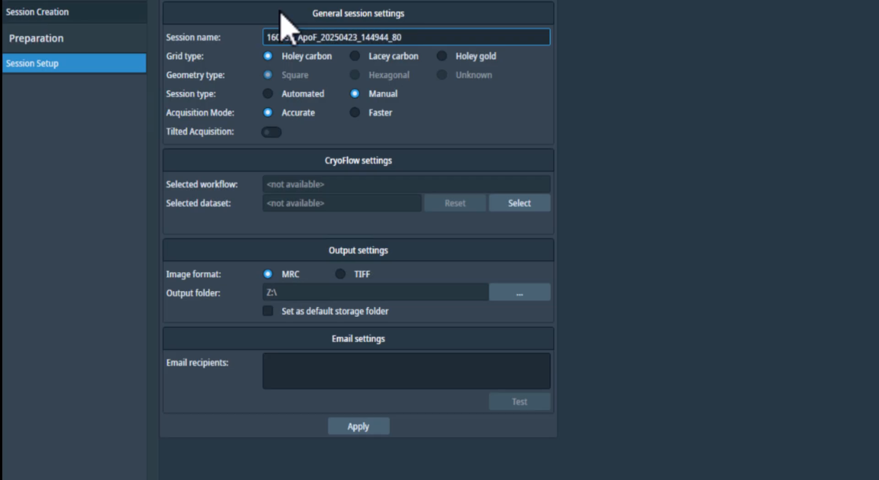
double_click(465, 37)
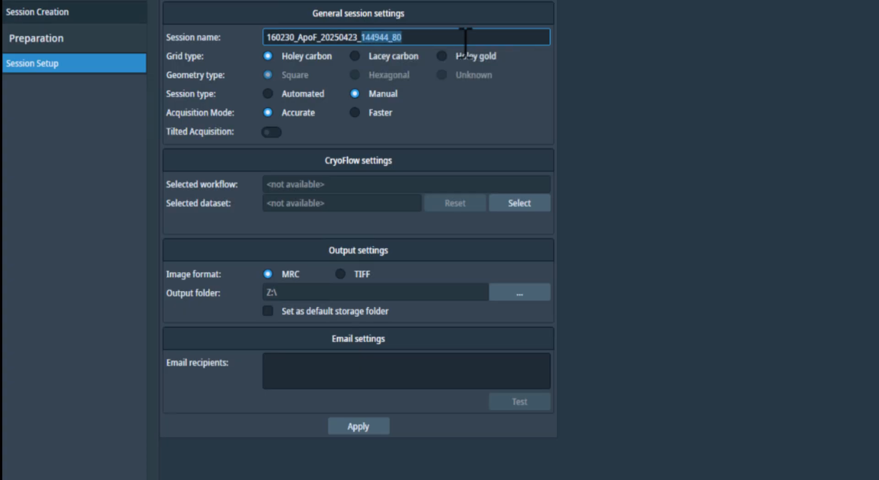
type("data")
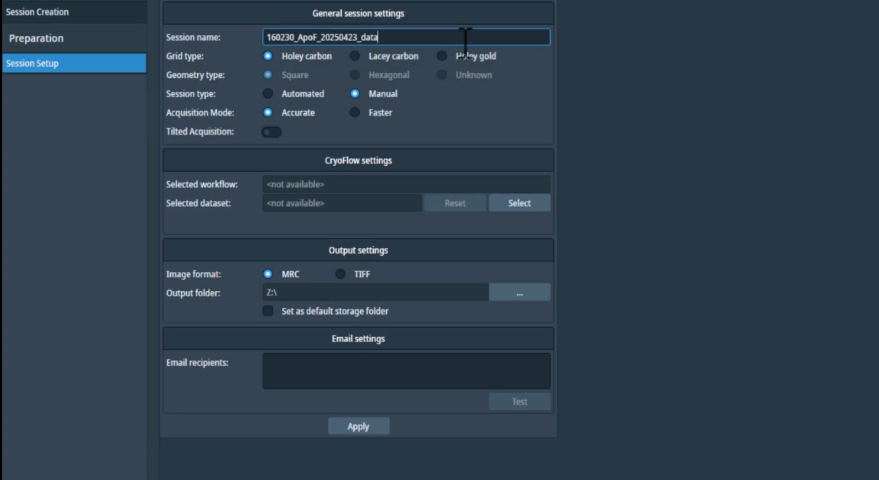
Set the grid type to Lacey carbon, choose OffloadData (Z:) as output folder, and apply the session settings.
left_click(385, 57)
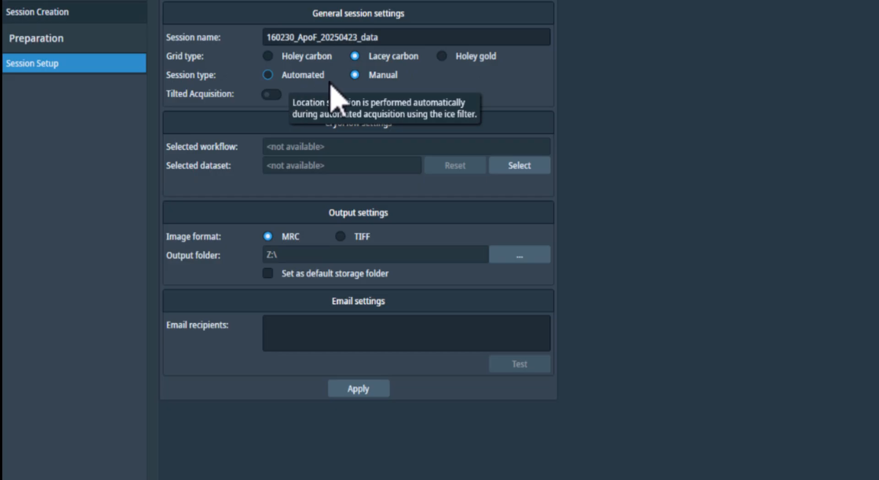
left_click(513, 261)
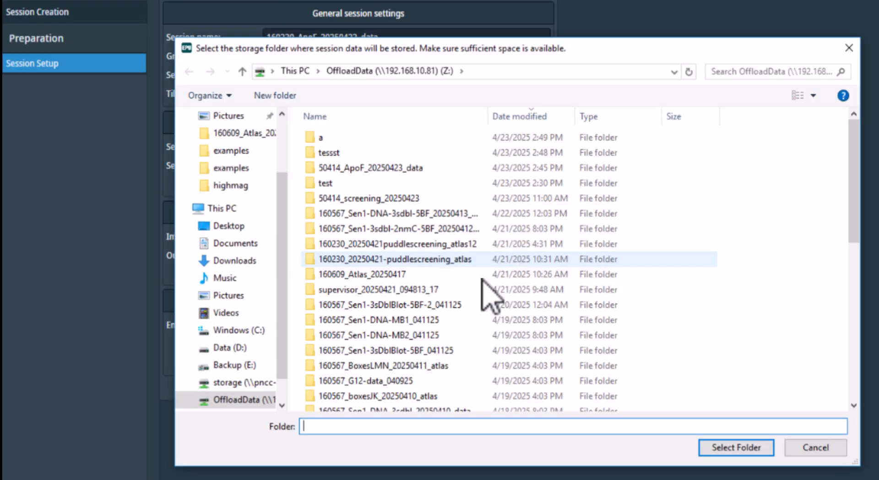
left_click(239, 400)
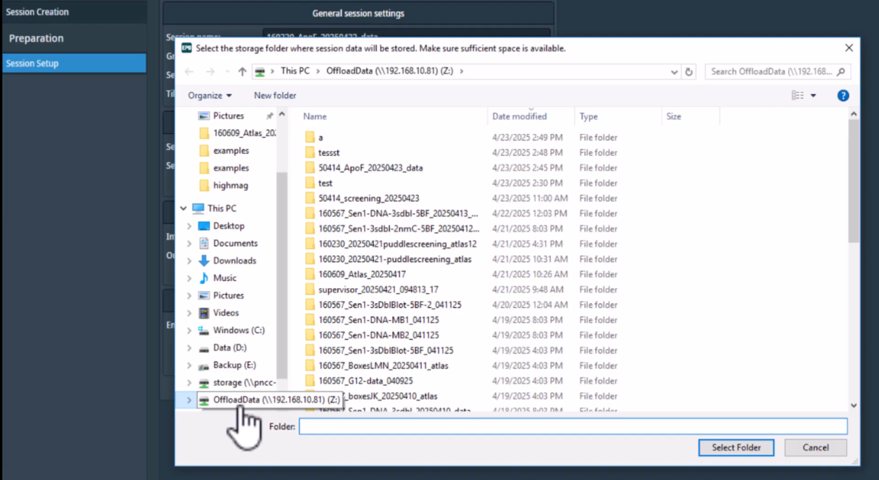
left_click(767, 455)
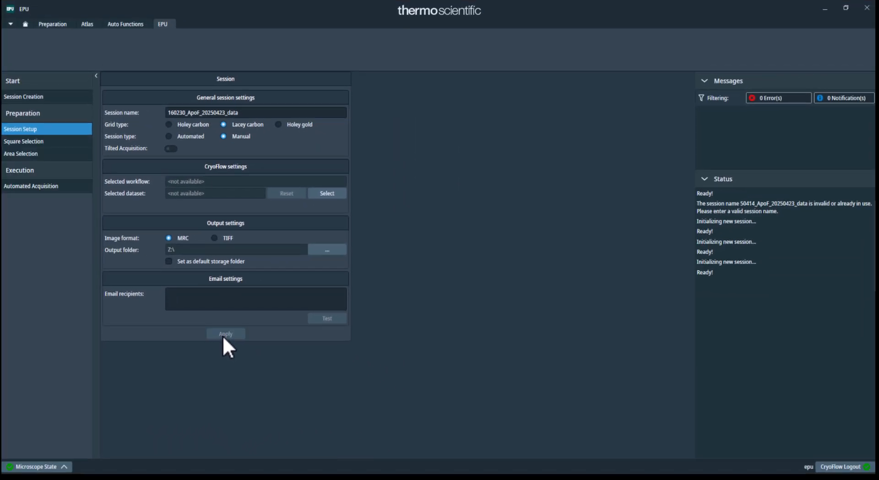
Unselect all grid squares in Square Selection.
left_click(56, 139)
left_click(25, 46)
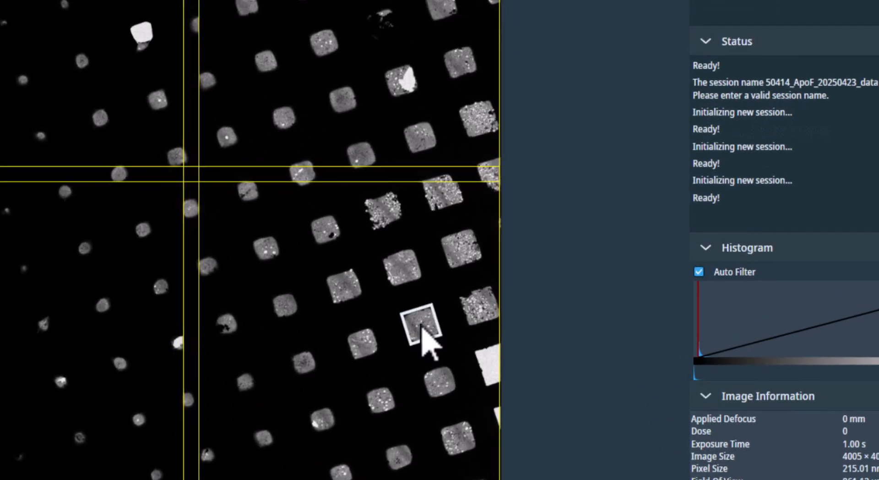
Try selecting and unselecting a single grid square in the lower-right atlas tile, twice.
right_click(421, 326)
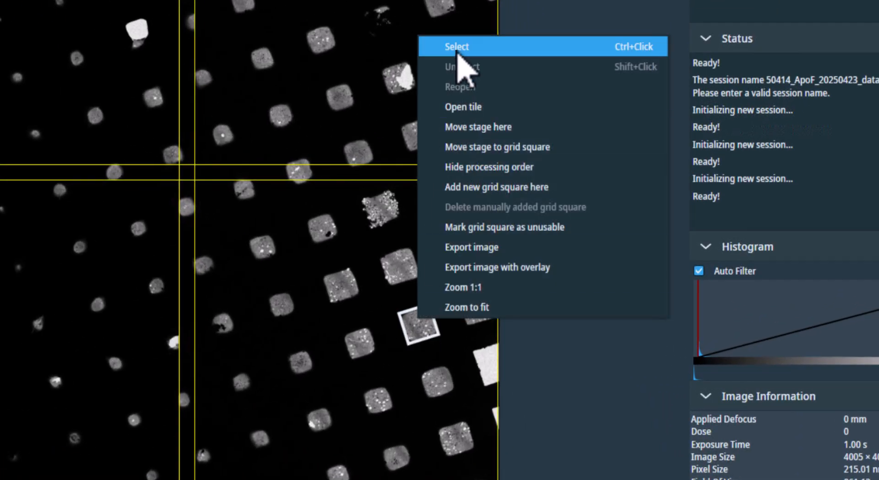
left_click(456, 48)
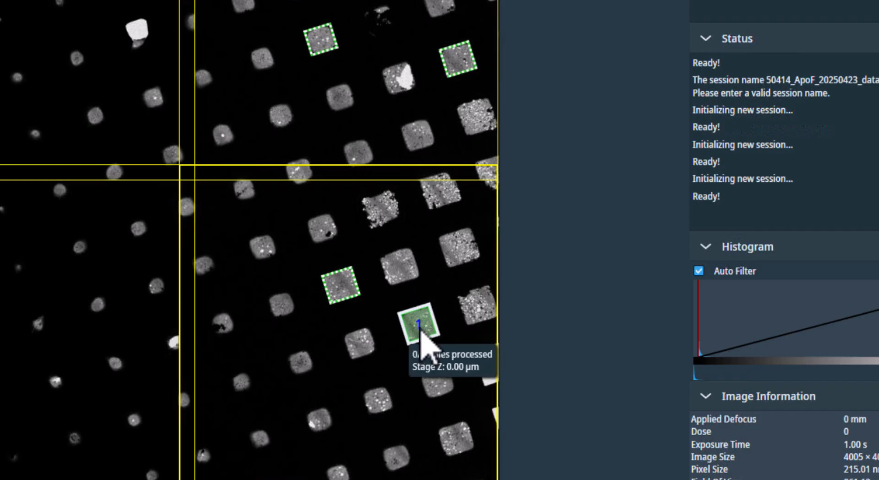
right_click(427, 341)
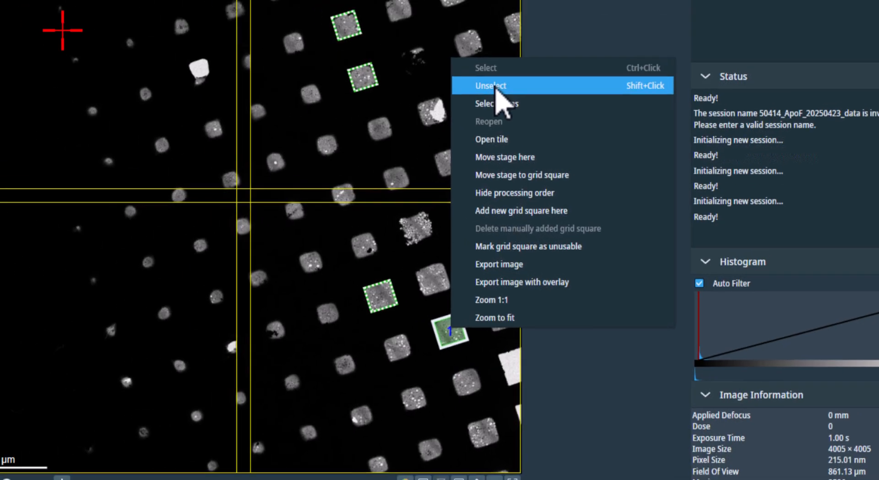
left_click(496, 87)
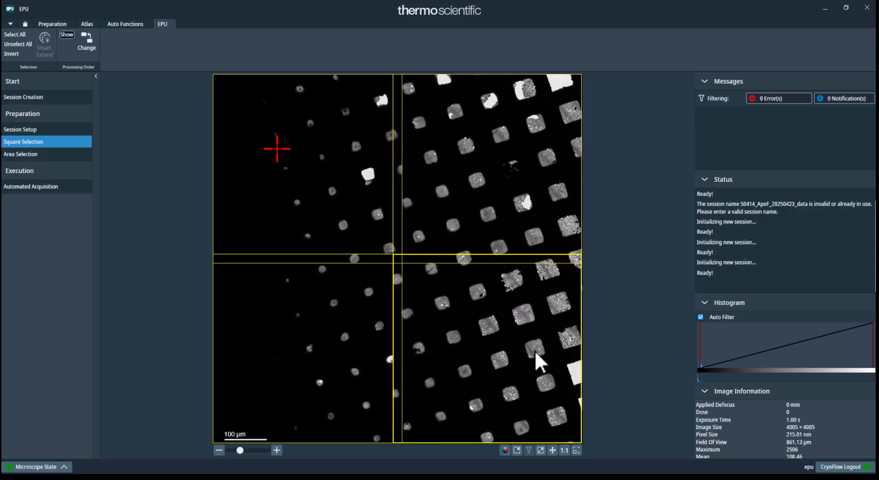
left_click(534, 350)
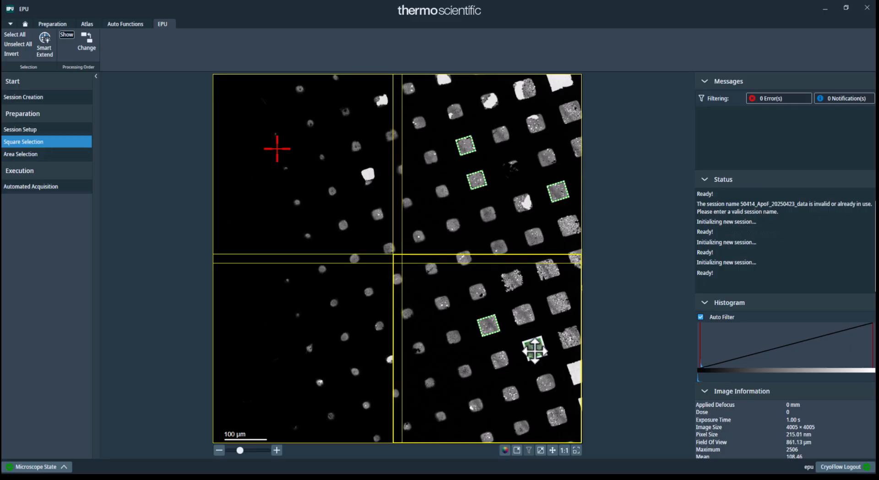
left_click(535, 350)
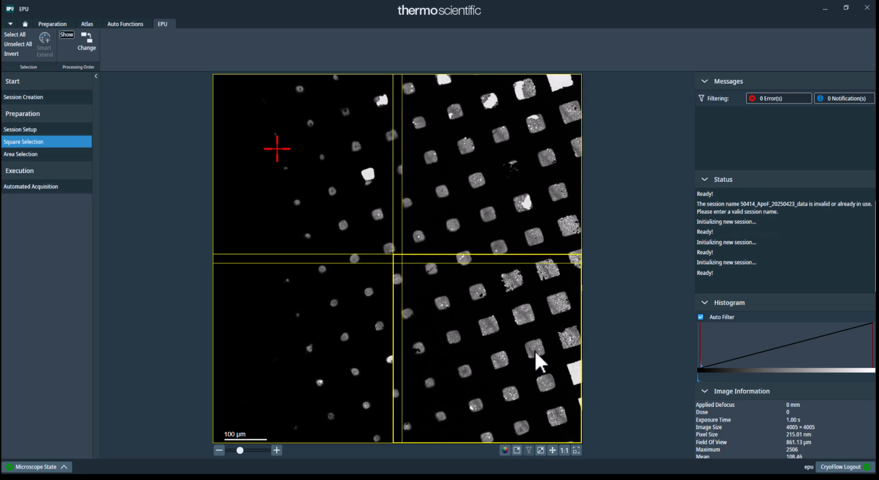
Select two neighbouring grid squares in the lower-right atlas tile for acquisition.
left_click(535, 350)
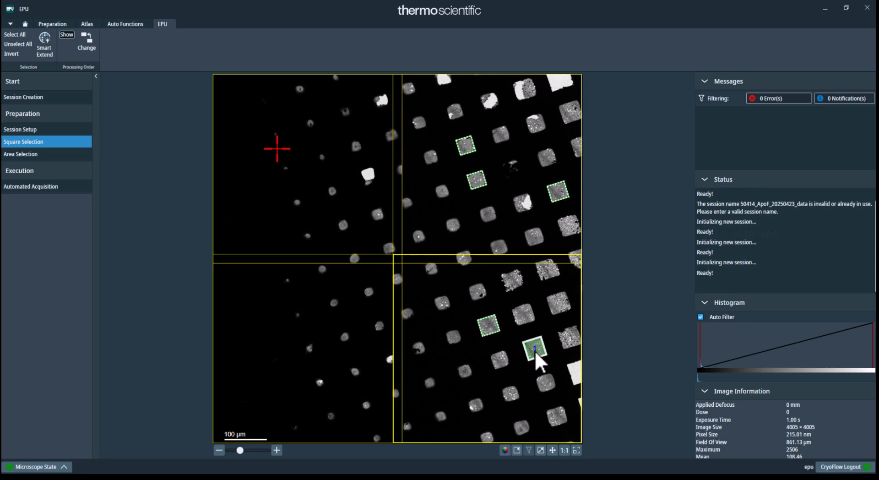
left_click(491, 328)
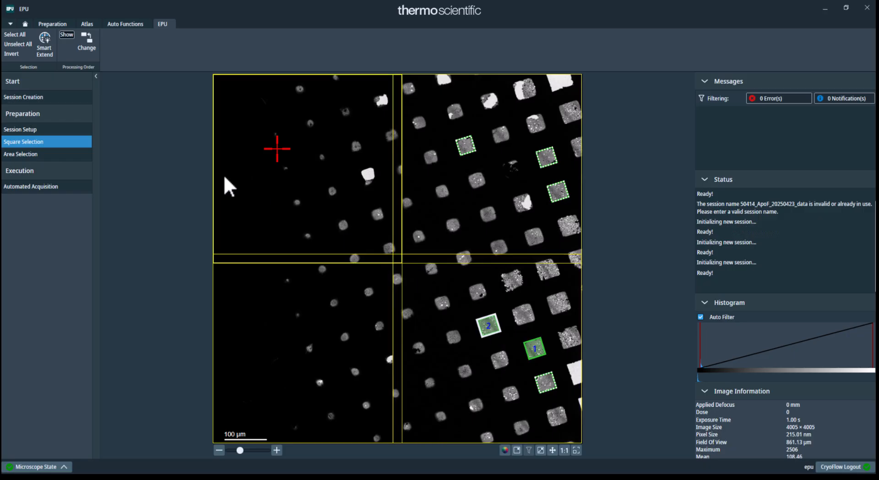
Toggle the processing-order display, swap the order of the two selected squares, and restore their original order.
left_click(69, 35)
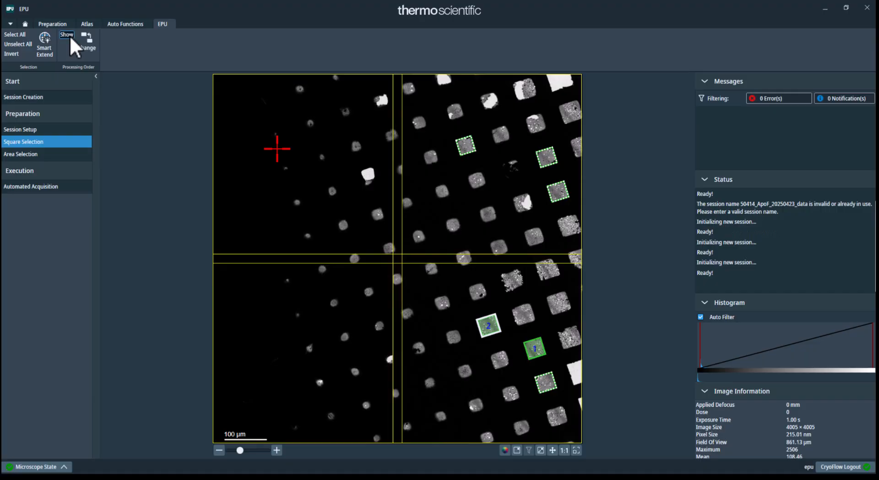
left_click(69, 35)
left_click(82, 39)
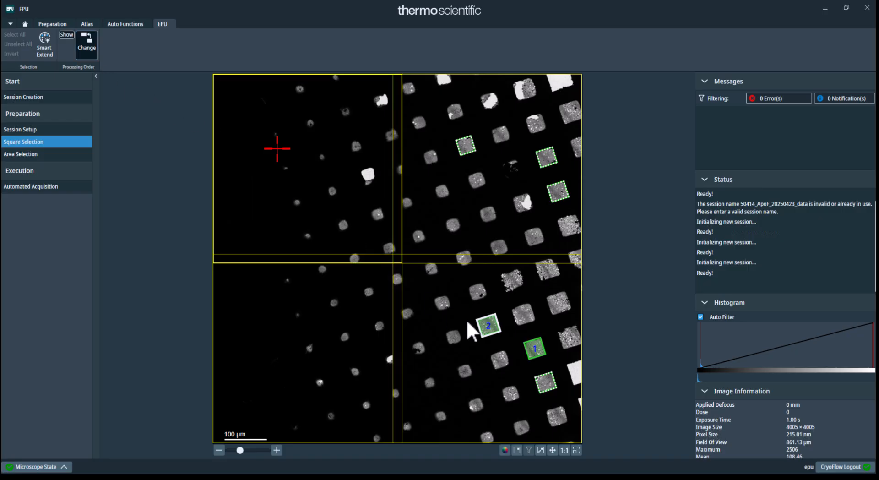
left_click(481, 328)
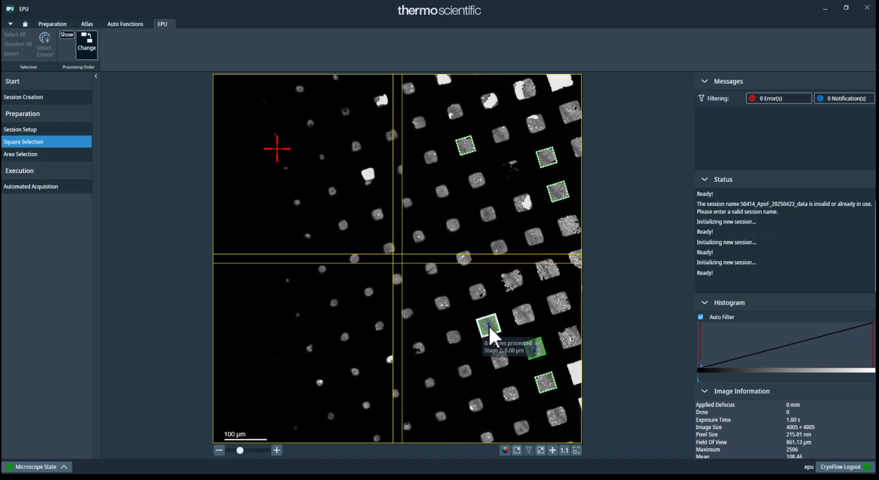
left_click(534, 351)
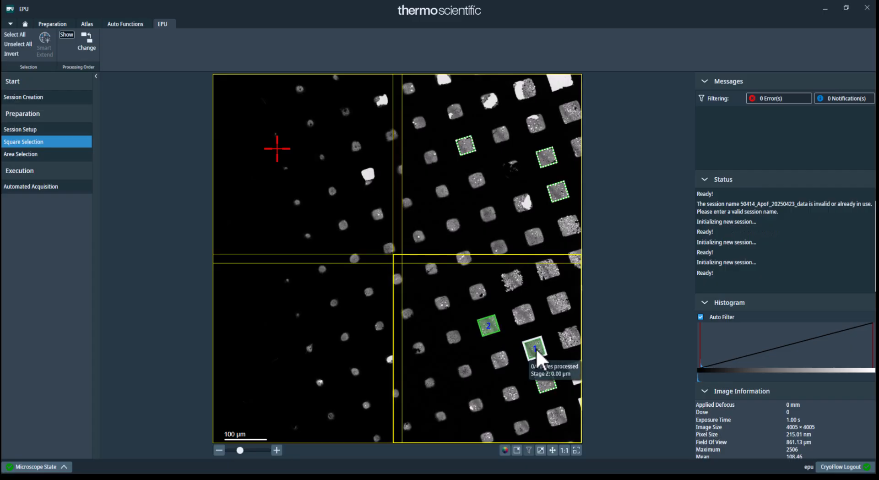
Move the stage to the first selected grid square and run Auto Eucentric in Area Selection.
right_click(535, 348)
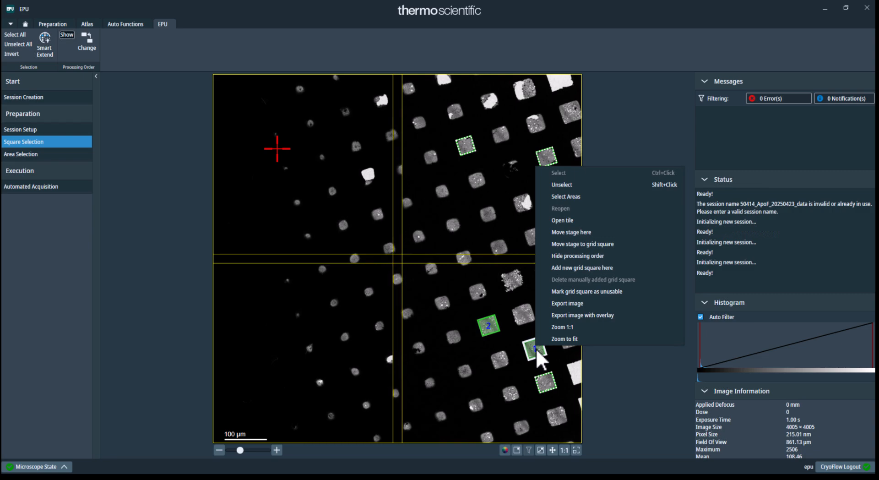
left_click(578, 243)
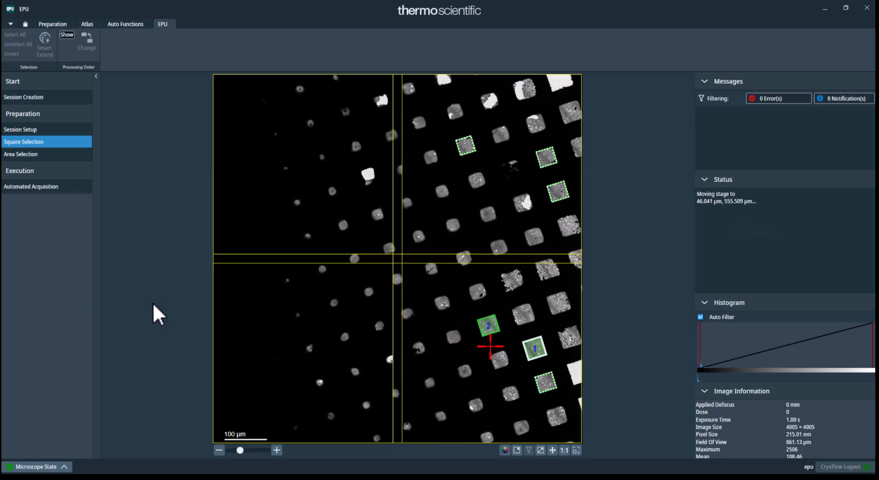
left_click(30, 153)
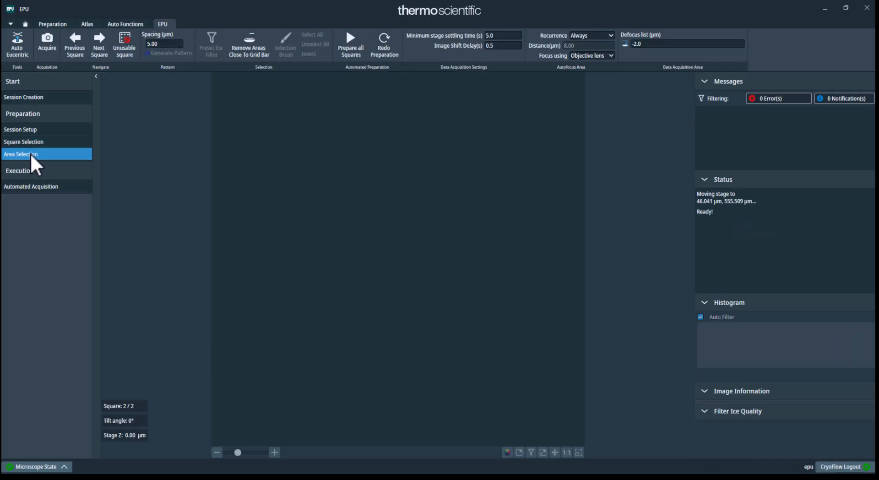
left_click(23, 49)
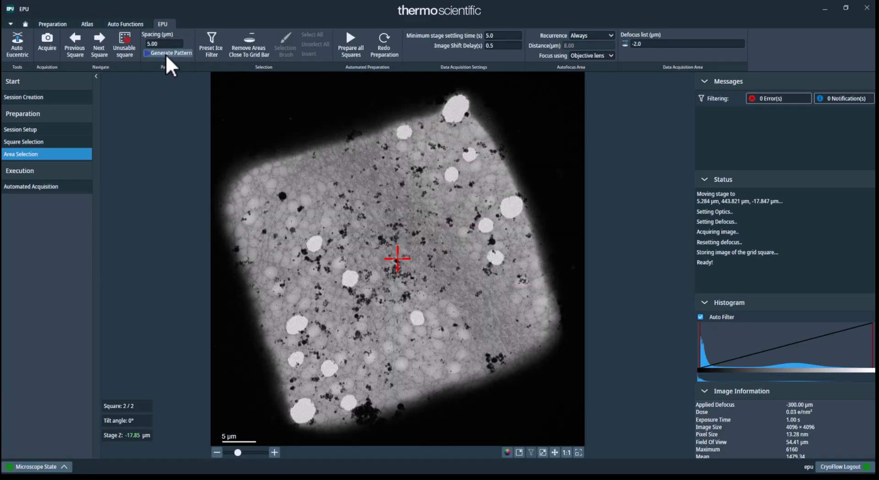
Generate an acquisition area pattern at 5.00 µm spacing and inspect the targets up close.
left_click(166, 53)
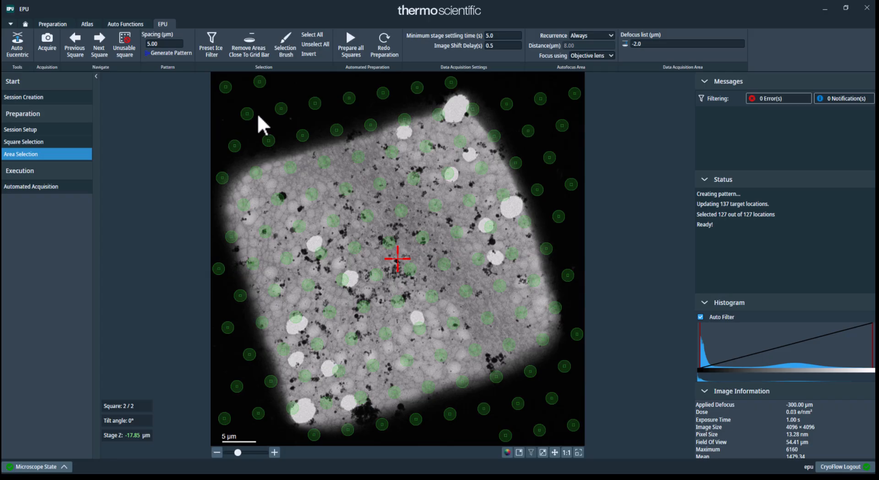
scroll(258, 115, "up", 5)
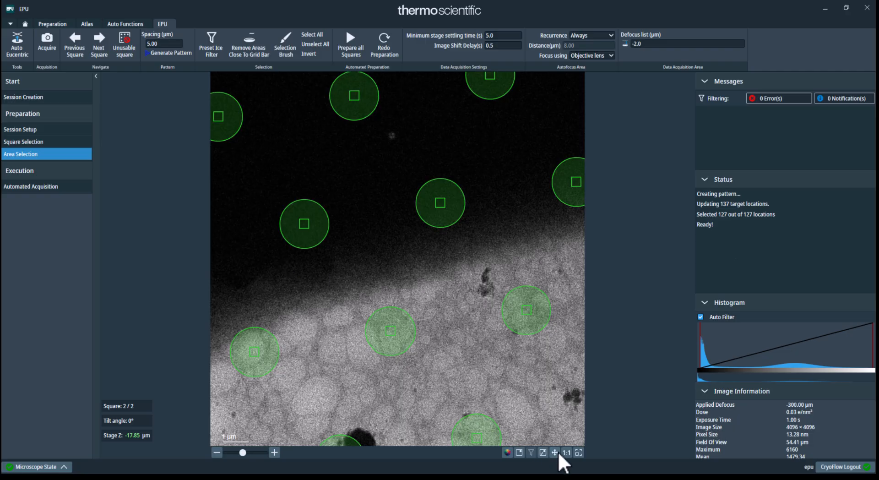
left_click(543, 453)
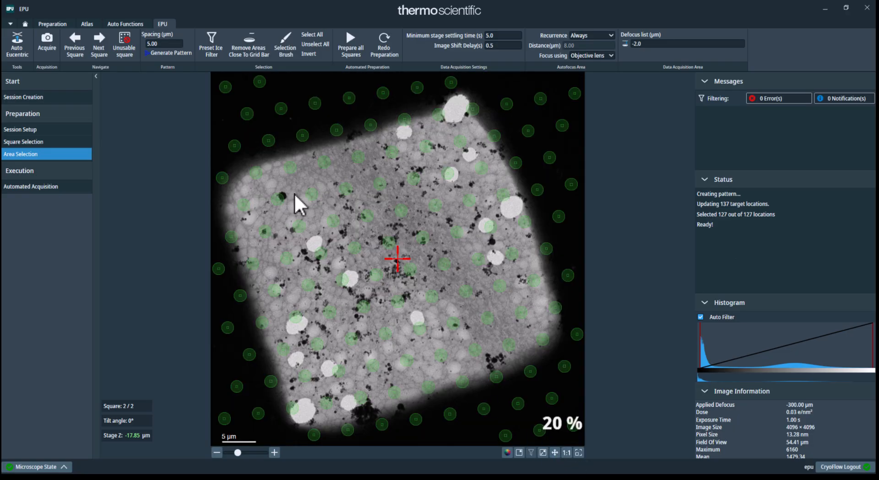
Regenerate the area pattern with 2.00 µm spacing and remove the areas close to the grid bar.
left_click(146, 44)
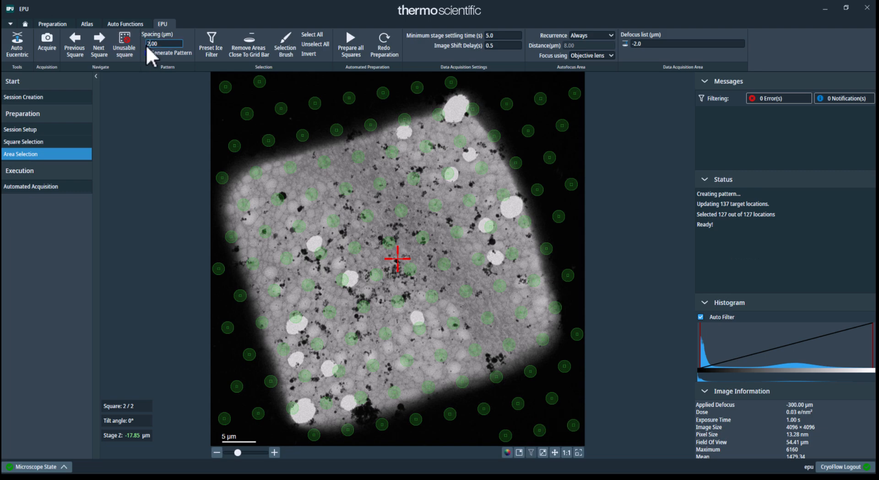
type("2.00")
left_click(163, 52)
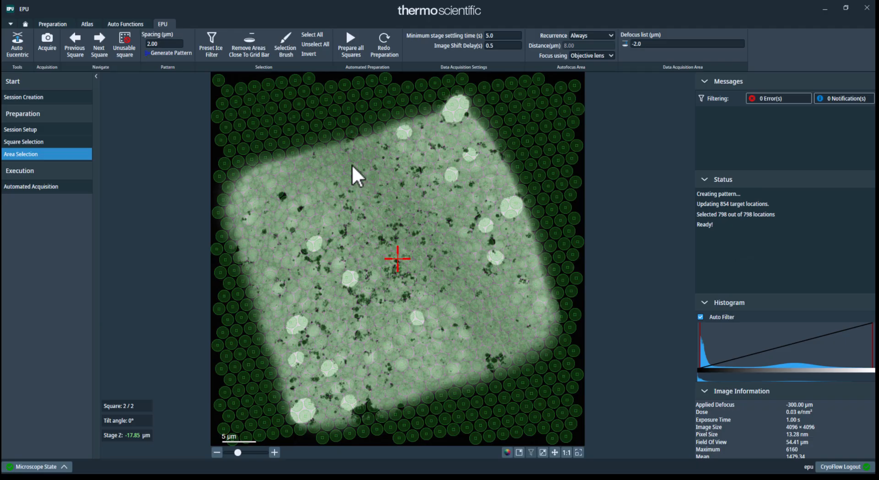
left_click(254, 55)
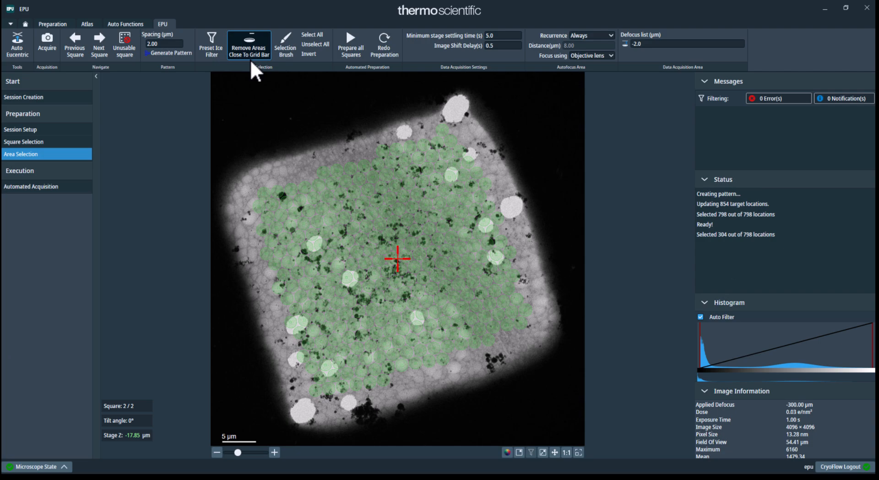
Restore the areas close to the grid bar and collapse the Histogram and Image Information sections to reach the ice quality filter.
left_click(250, 56)
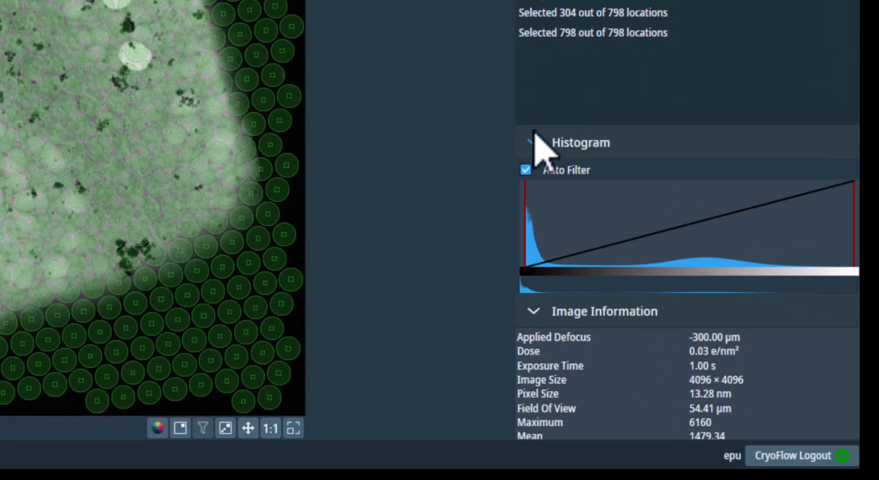
left_click(534, 133)
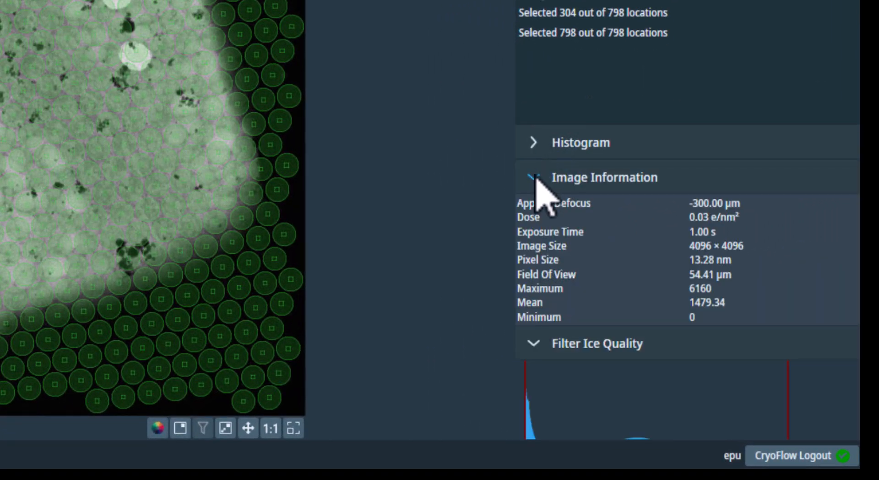
left_click(534, 176)
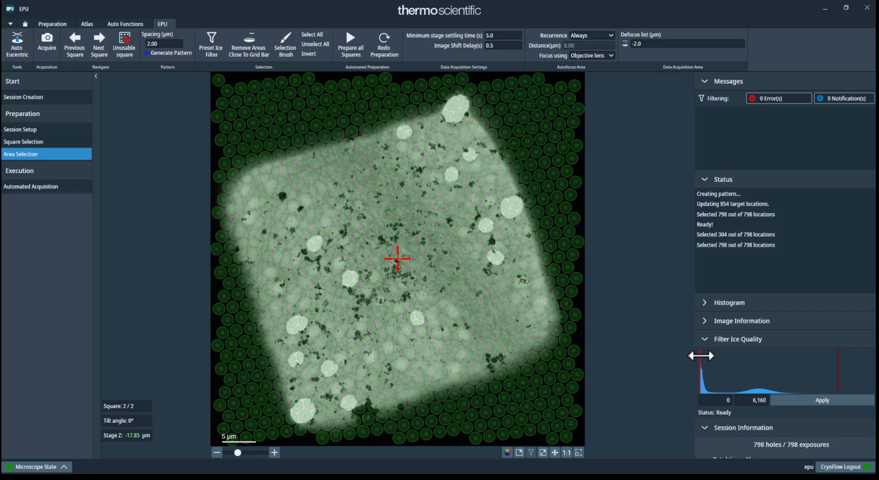
Set the ice quality filter range to 1,956–3,675 and exclude the areas close to the grid bar.
left_click_drag(700, 355, 720, 356)
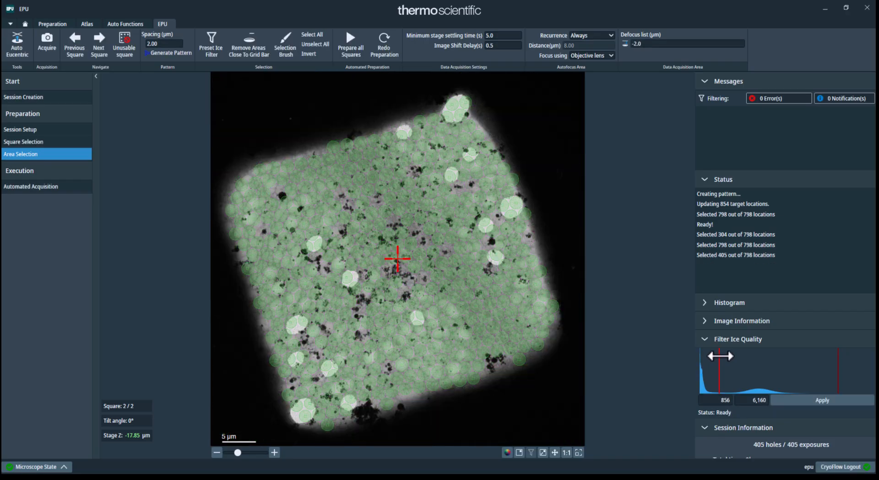
left_click_drag(720, 355, 742, 357)
left_click(773, 399)
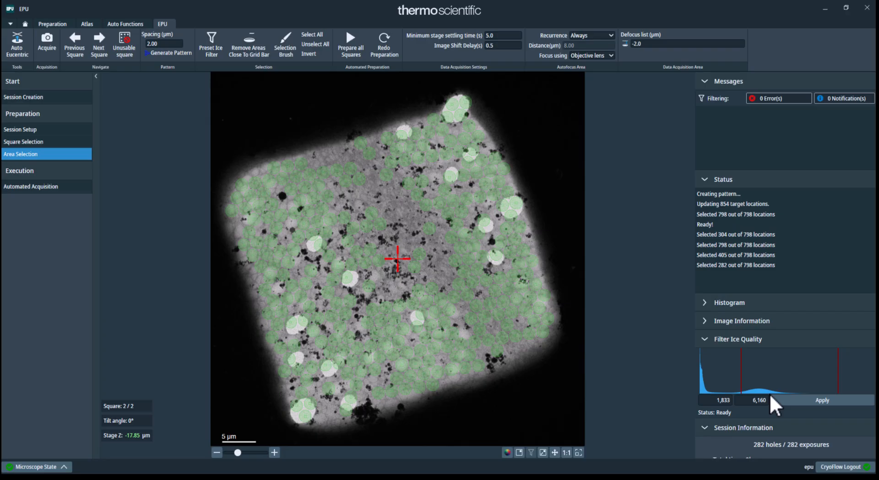
left_click_drag(837, 375, 781, 375)
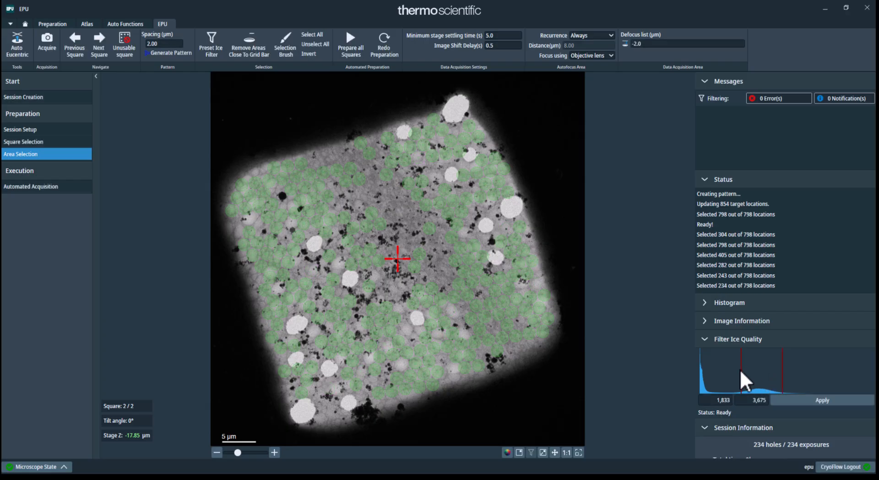
left_click_drag(740, 370, 744, 369)
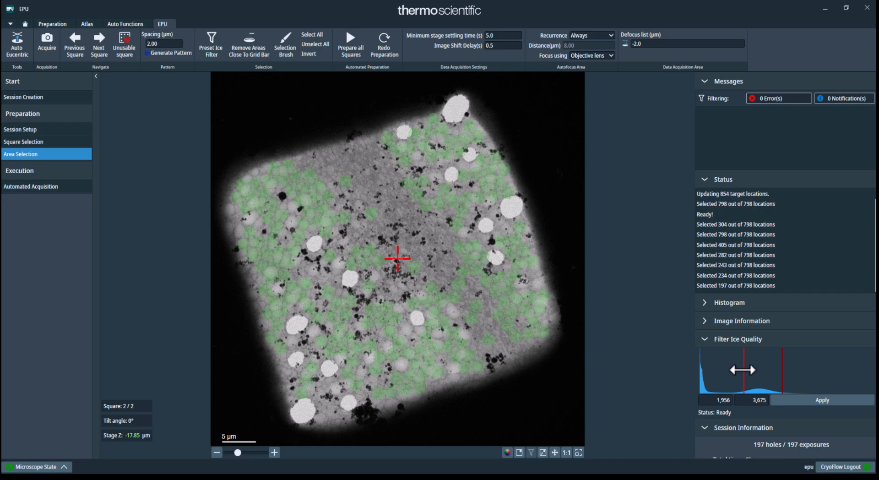
left_click(251, 53)
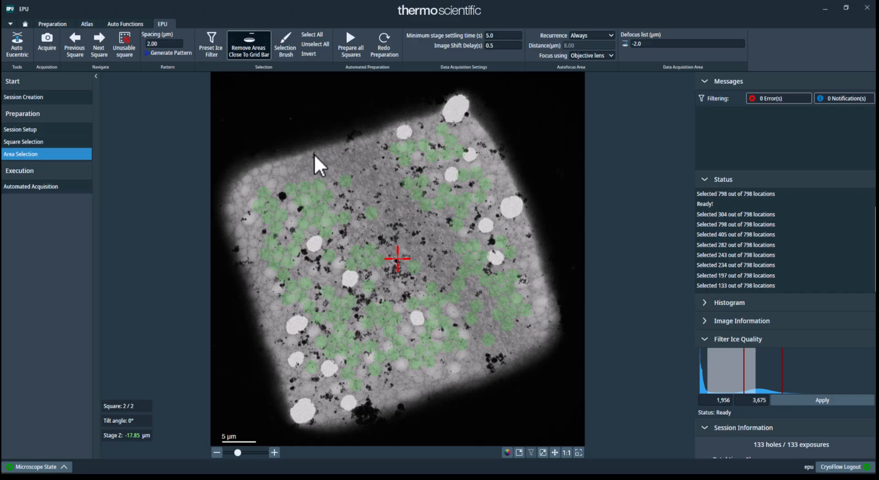
Use the Selection Brush to deselect areas near the square's upper-right edge and reselect areas there.
left_click(288, 51)
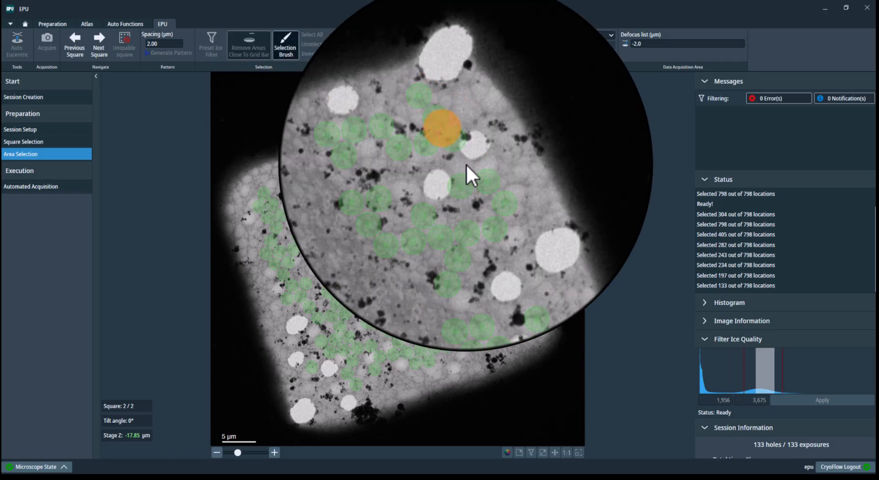
left_click_drag(466, 168, 490, 208)
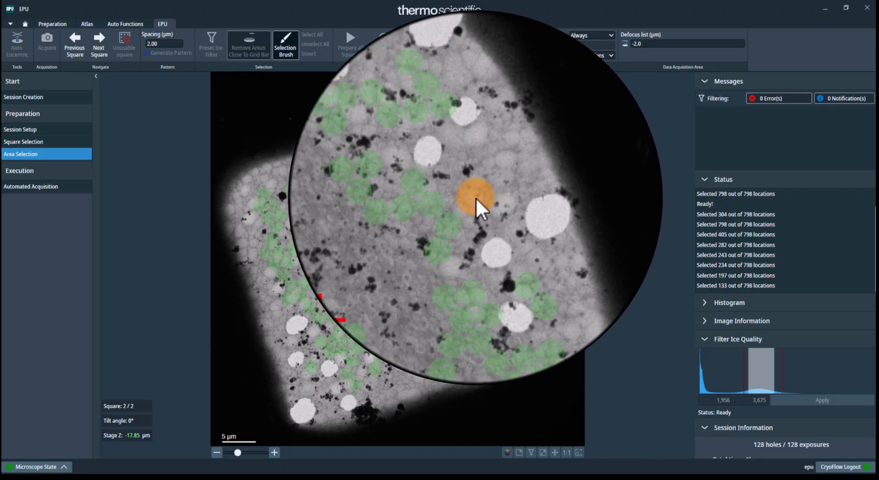
left_click(480, 182)
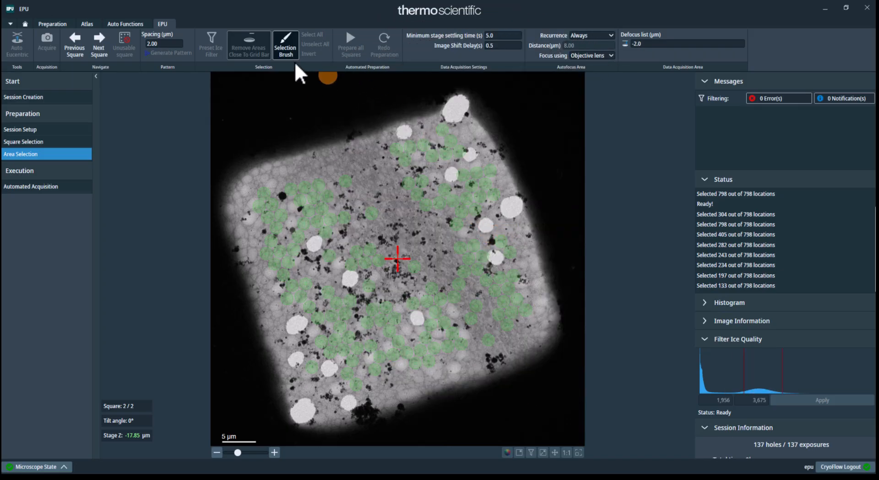
left_click(285, 51)
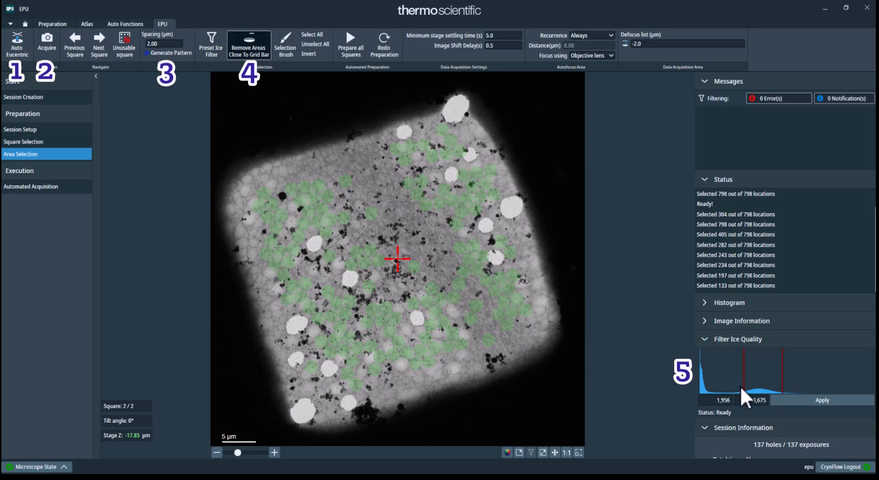
Prepare all squares automatically and widen the ice quality filter range to 1,956–4,313 on the newly prepared square.
left_click(355, 48)
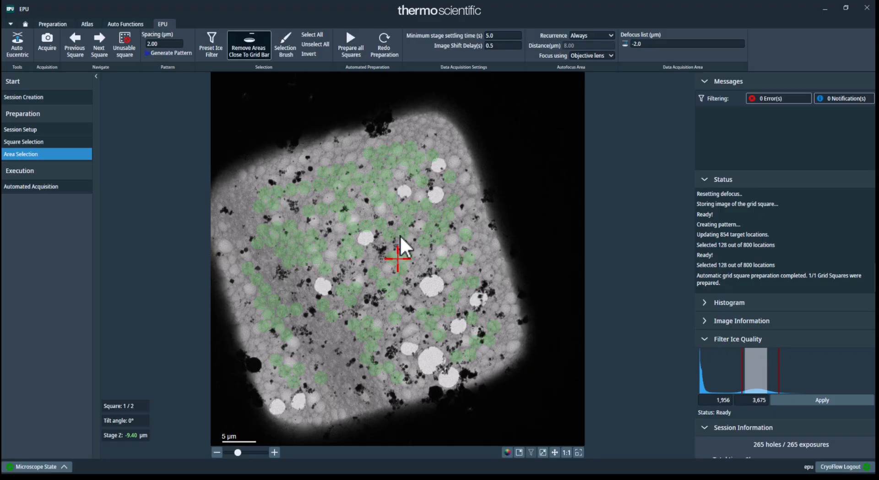
mouse_move(778, 374)
left_mouse_down()
mouse_move(793, 373)
mouse_move(742, 372)
left_mouse_up()
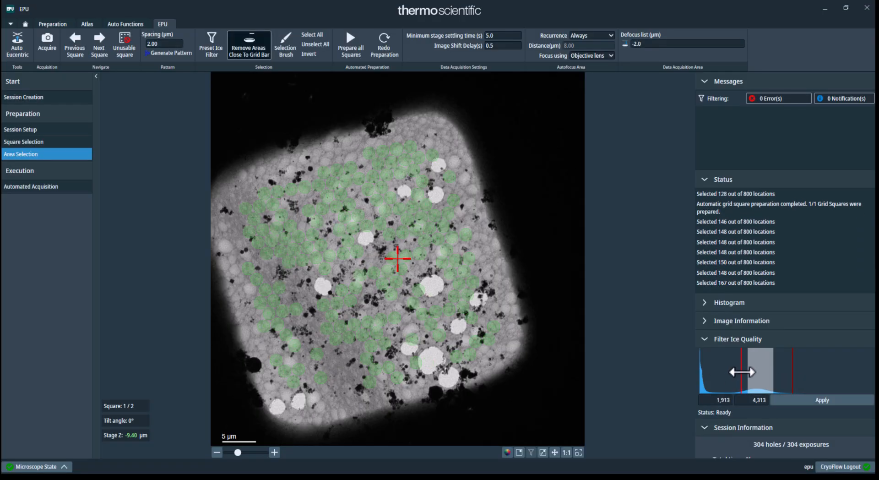
Brush out selected areas from the left edge of the grid square towards its thick-ice band.
left_click(284, 51)
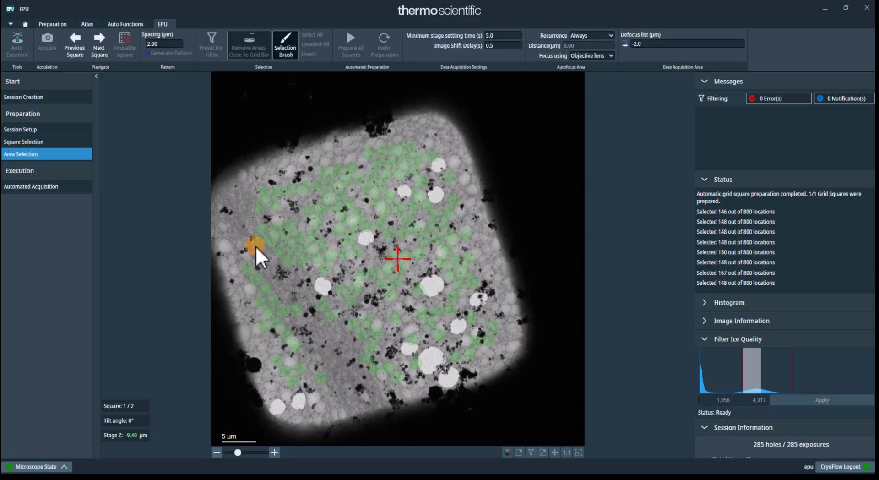
mouse_move(255, 246)
left_mouse_down()
mouse_move(262, 269)
mouse_move(331, 323)
left_mouse_up()
left_click(285, 46)
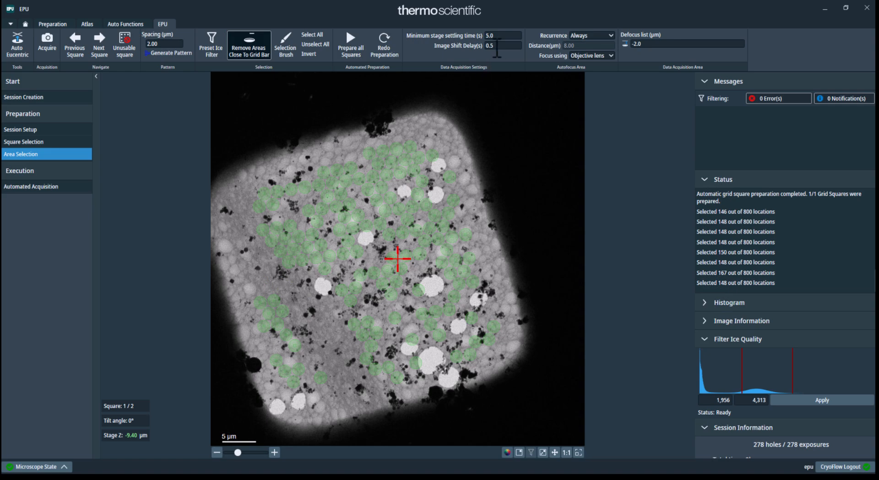
Set the image shift delay to 1.0 s and review the autofocus recurrence options, keeping Always.
type("1.0")
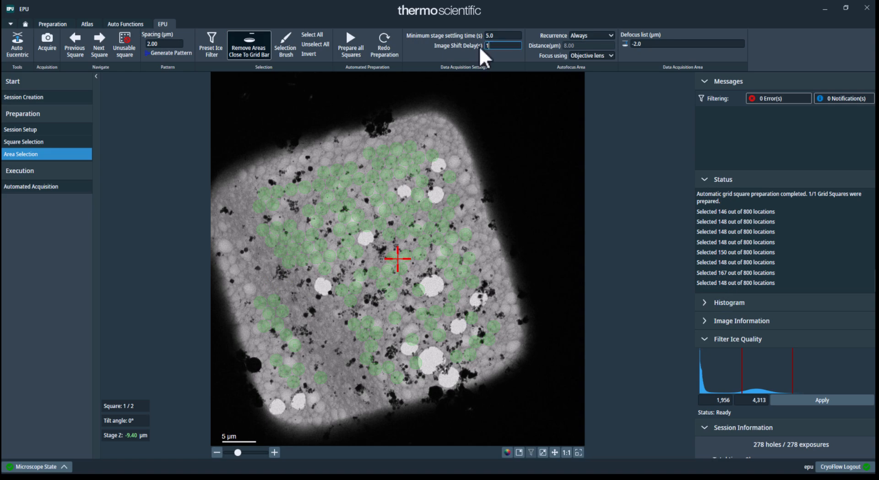
key("Return")
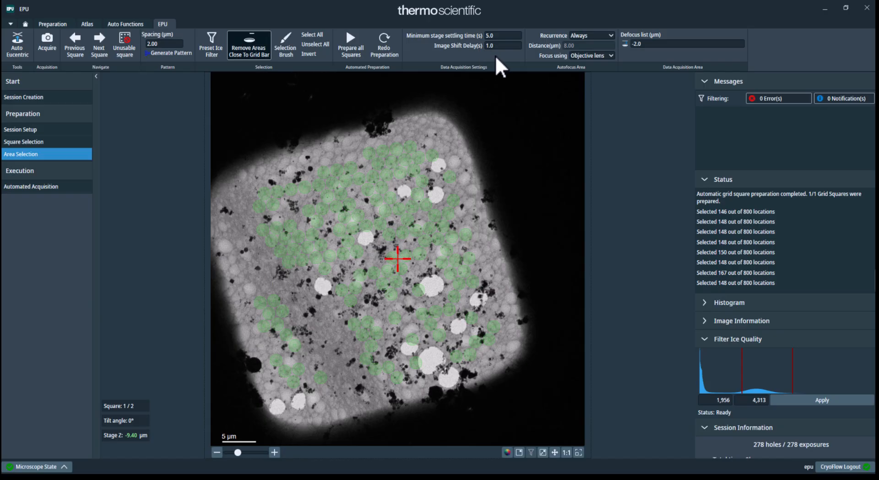
left_click(612, 37)
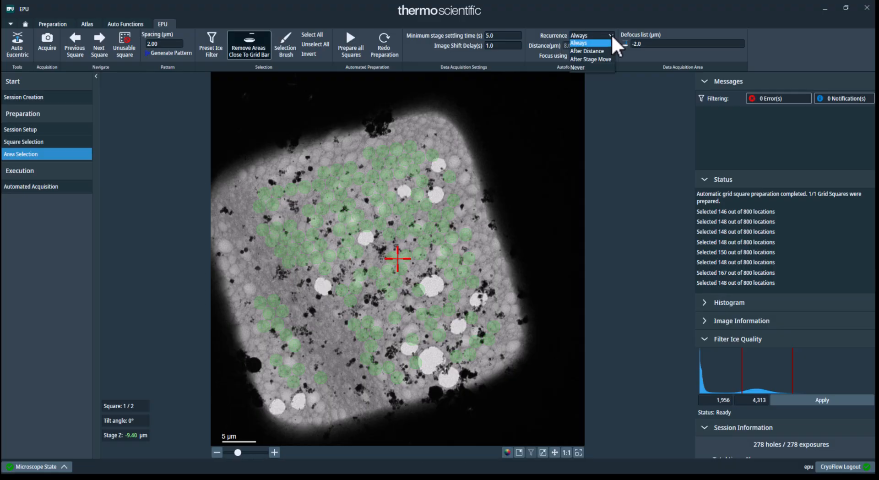
left_click(611, 37)
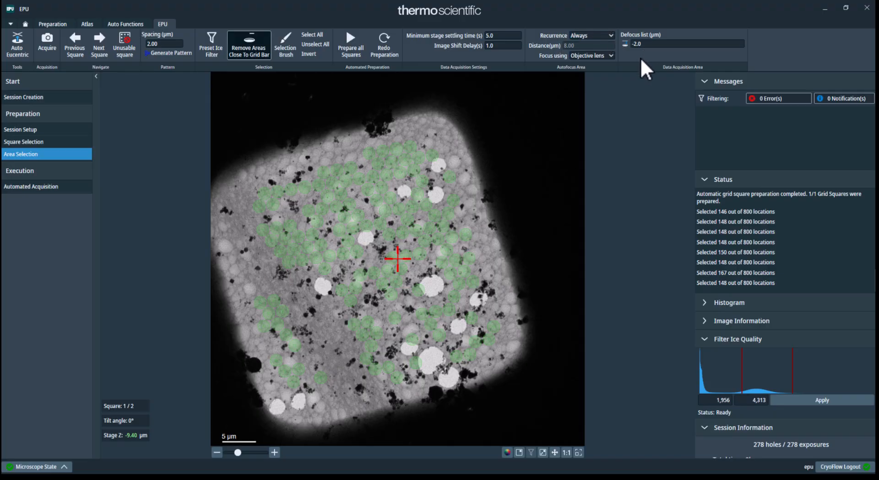
Copy the values -2.0 to -1.0 from defocus-list.txt in Notepad and paste them into EPU as the defocus list.
left_click(499, 478)
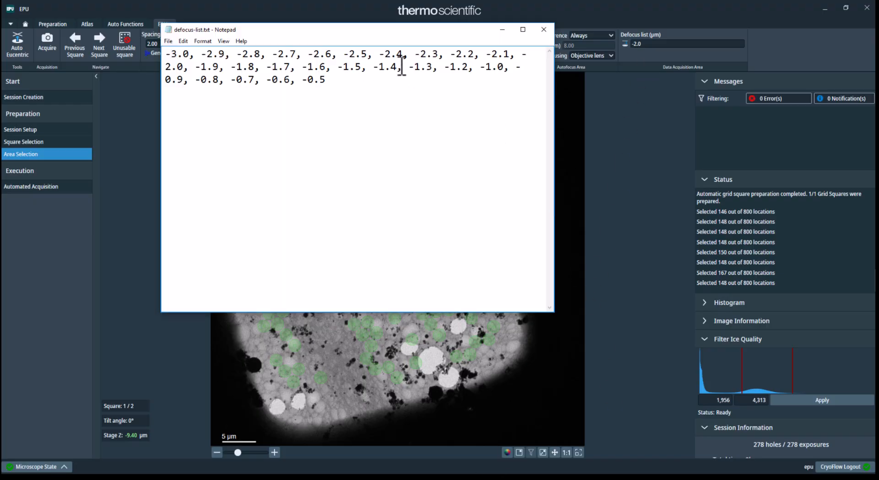
left_click_drag(452, 54, 511, 58)
key("ctrl+c")
left_click(503, 30)
left_click(638, 44)
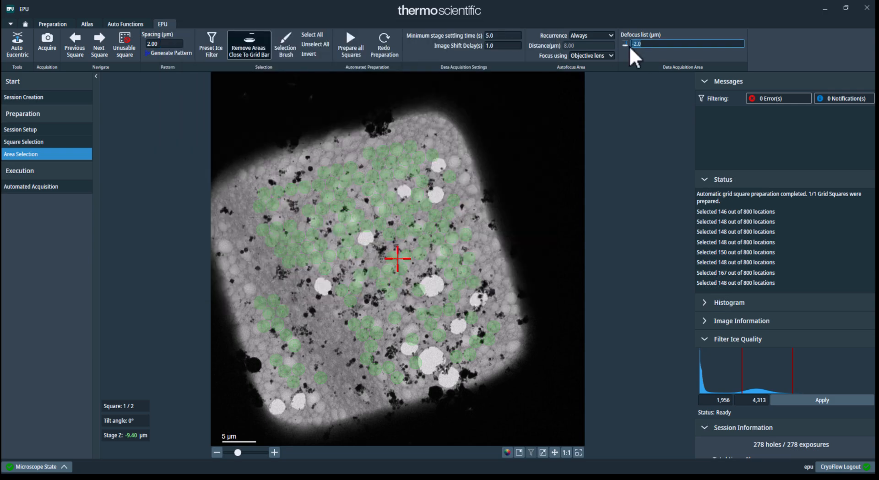
key("ctrl+v")
left_click(634, 55)
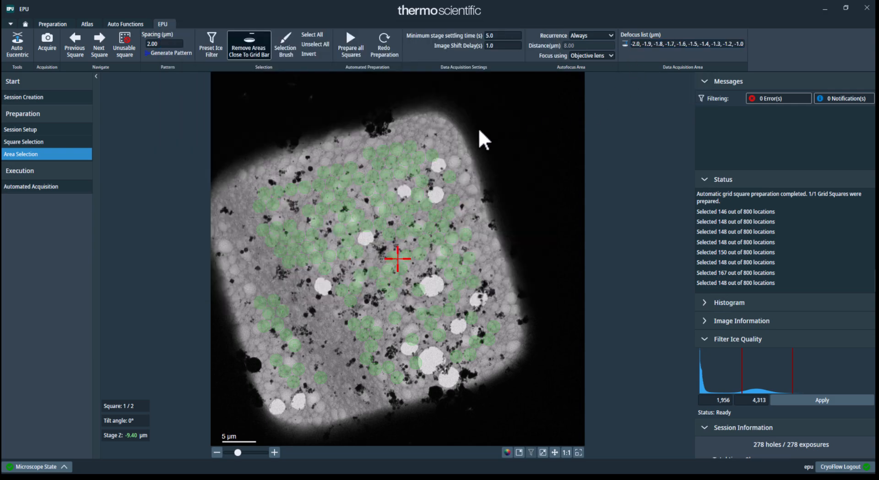
Check the prepared grid squares in Square Selection and go to Automated Acquisition.
left_click(36, 142)
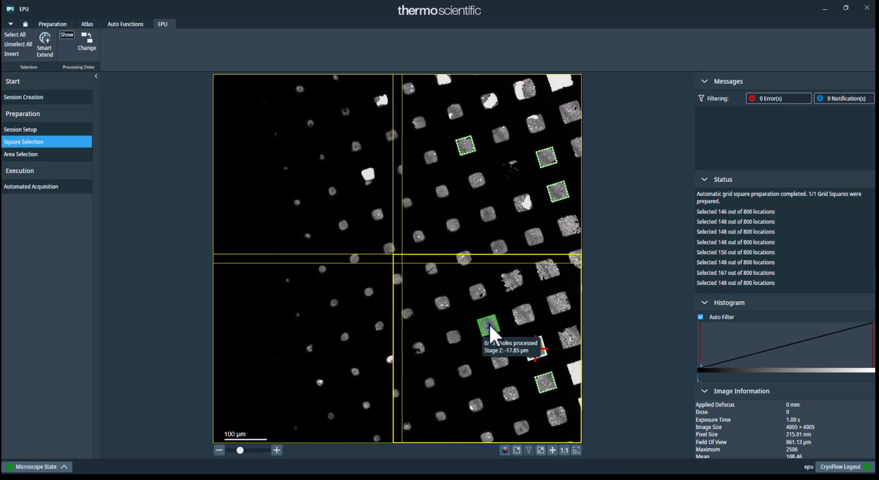
left_click(56, 186)
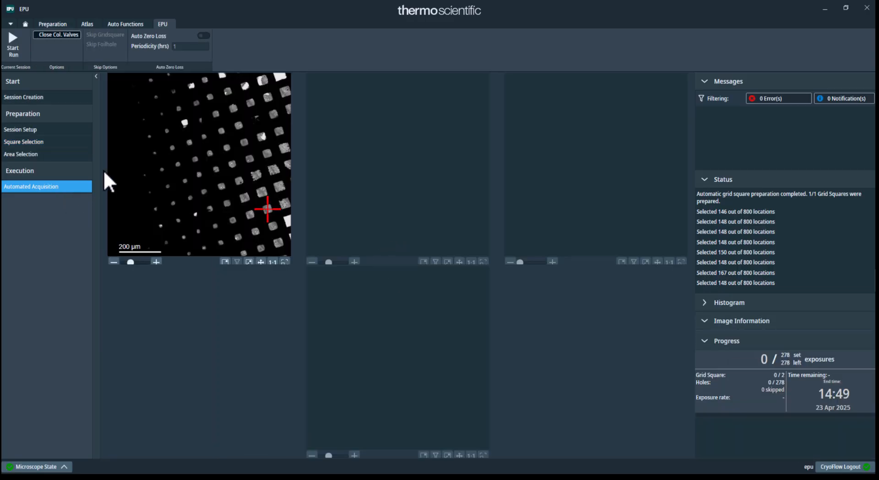
Enable Auto Zero Loss with a periodicity of 2 hours and start the automated acquisition run.
left_click(205, 35)
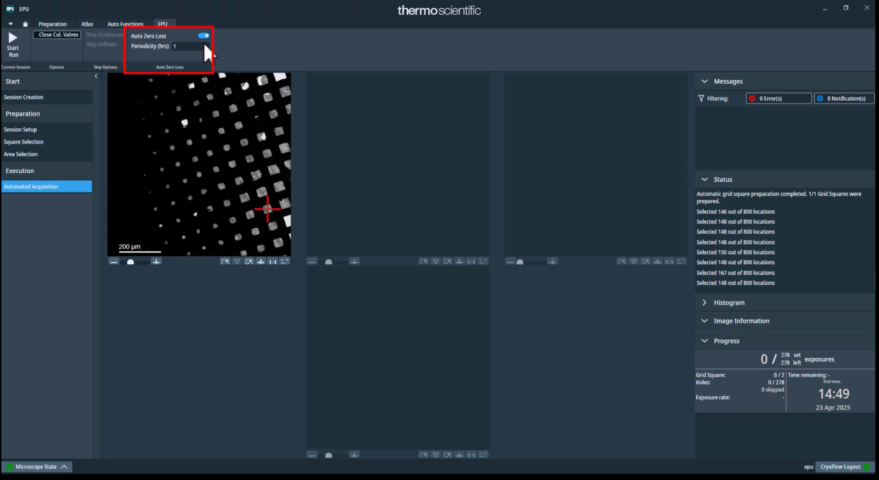
left_click(174, 46)
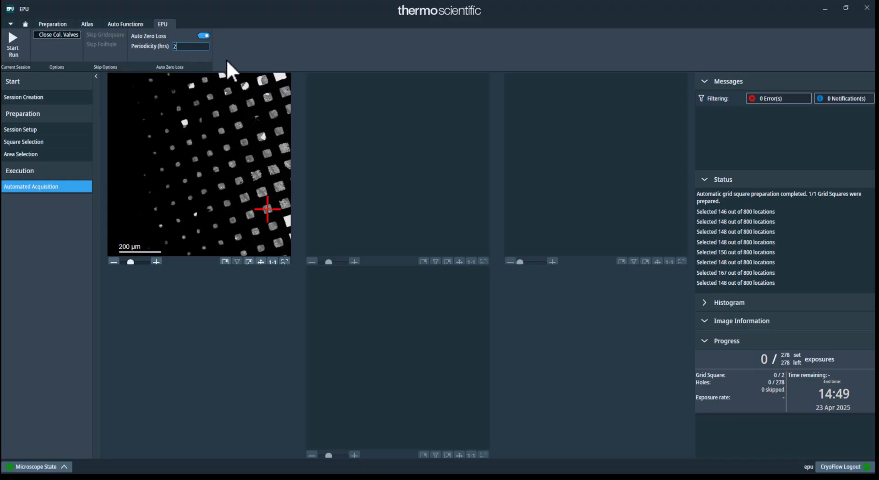
type("2")
left_click(14, 40)
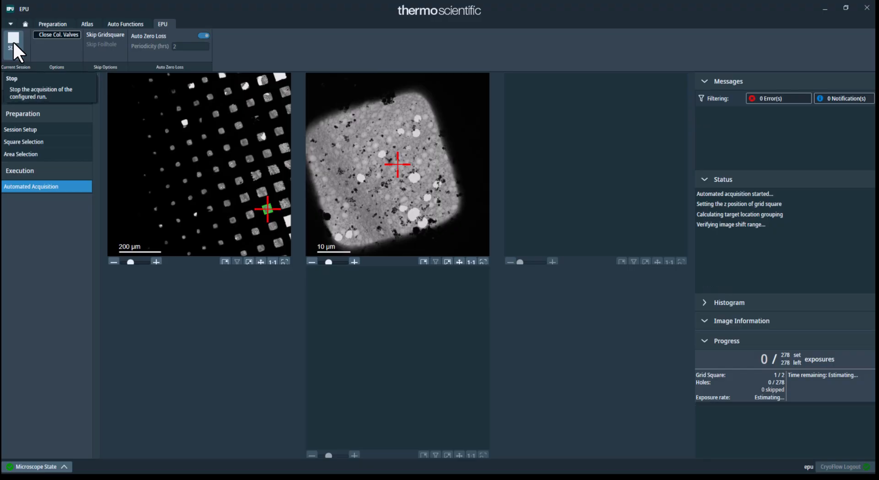